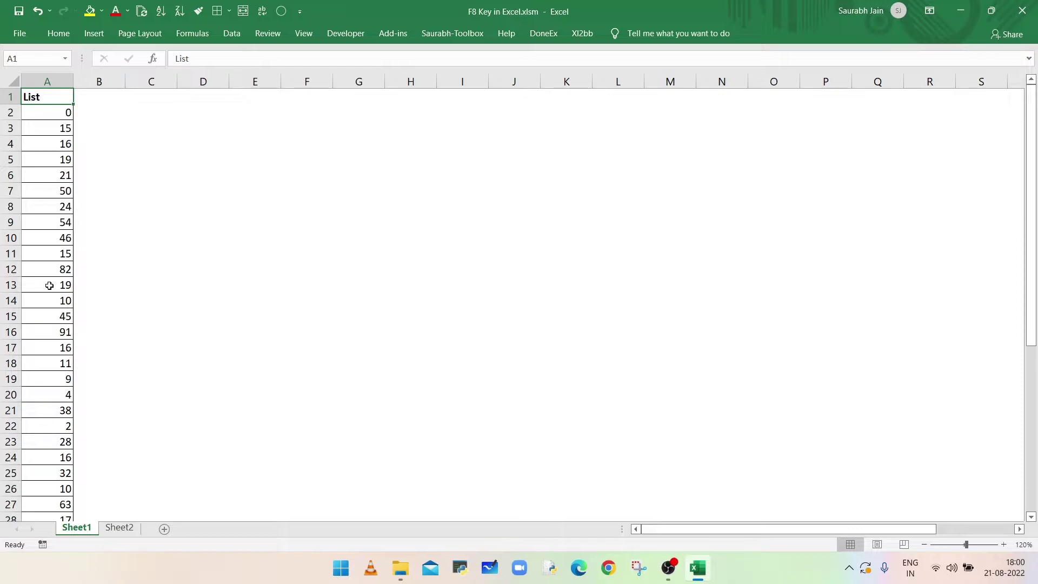
- Try a Shift+Down selection from A2 to A5, then collapse back to A2
left_click(51, 114)
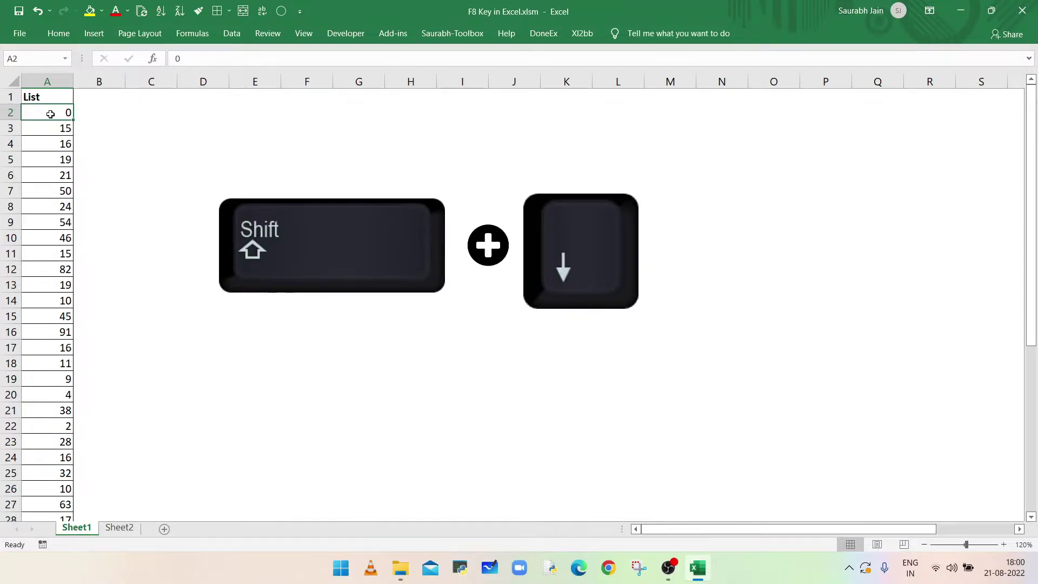
key("shift+Down")
key("shift+Down")
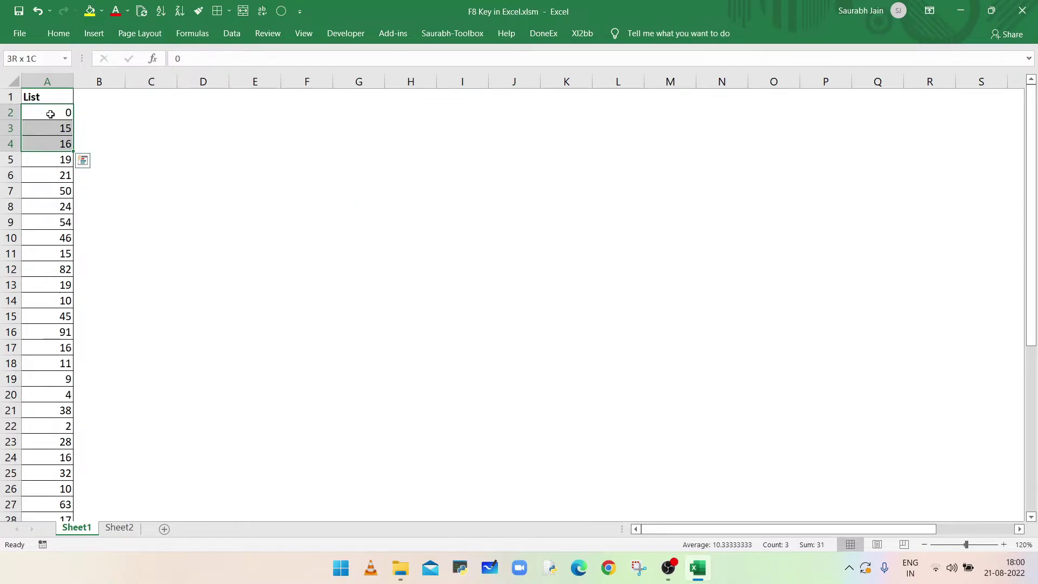
key("shift+Down")
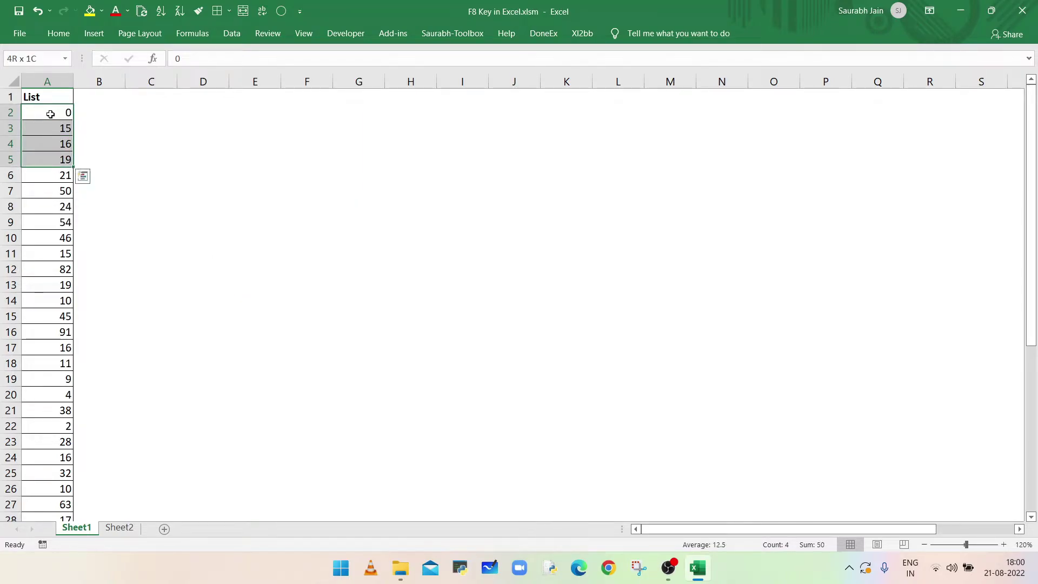
key("shift+Down")
key("shift+Down")
key("shift+Down")
key("shift+Down")
key("shift+Down")
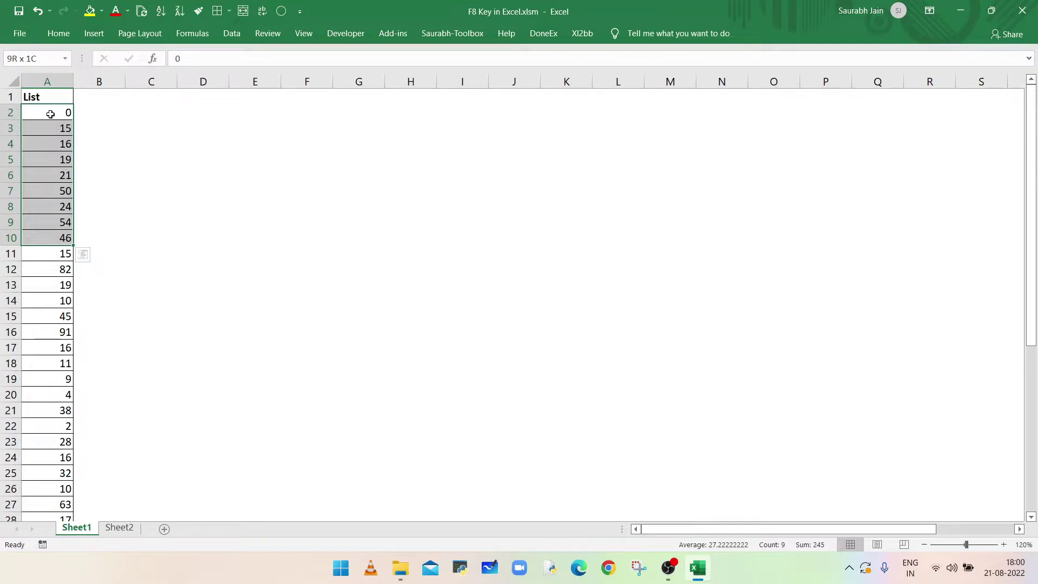
left_click(51, 114)
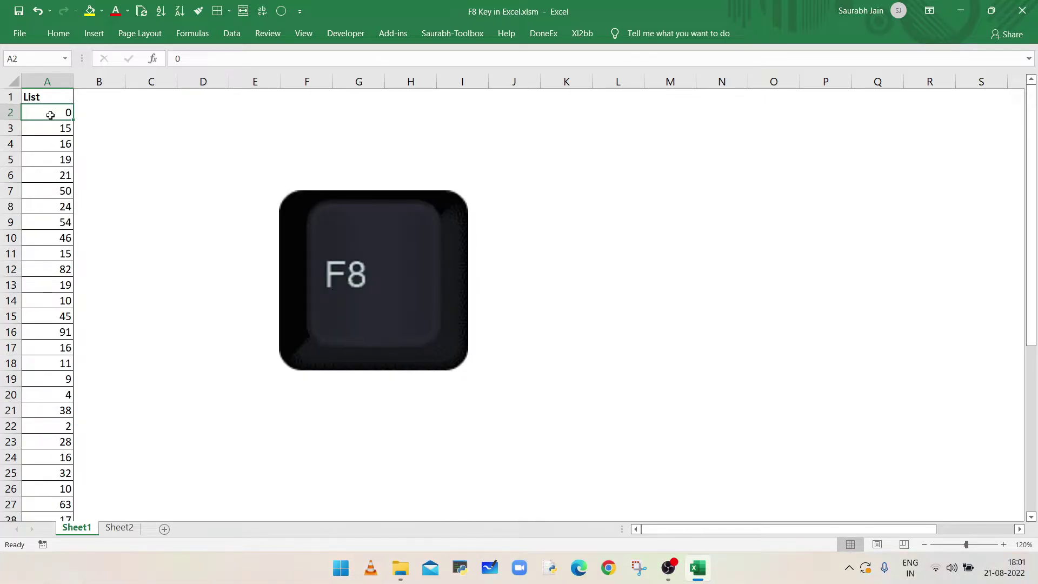
- Extend the selection from A2 down to A11 with F8 mode and copy the List values
key("F8")
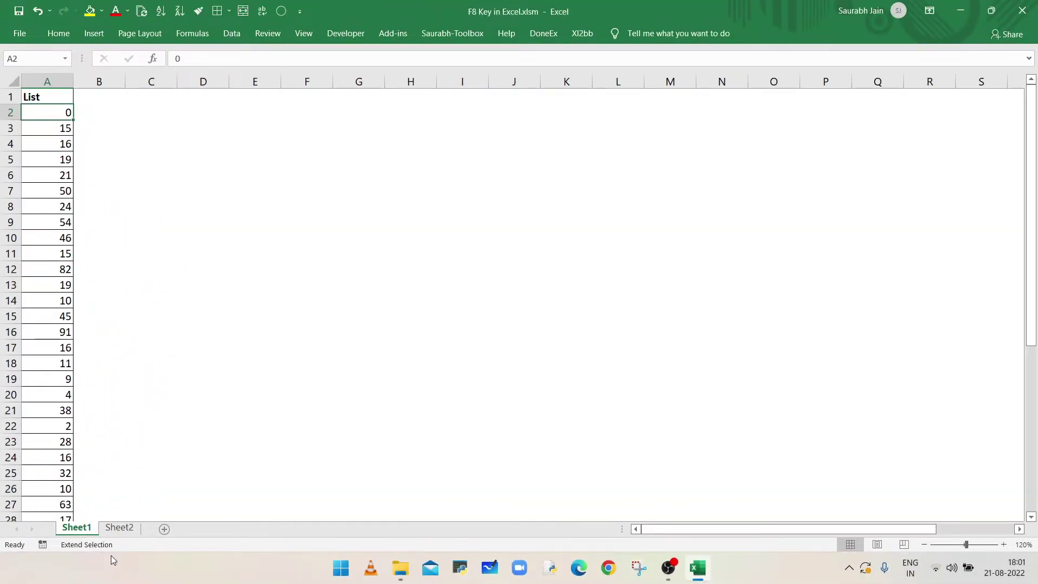
key("Down")
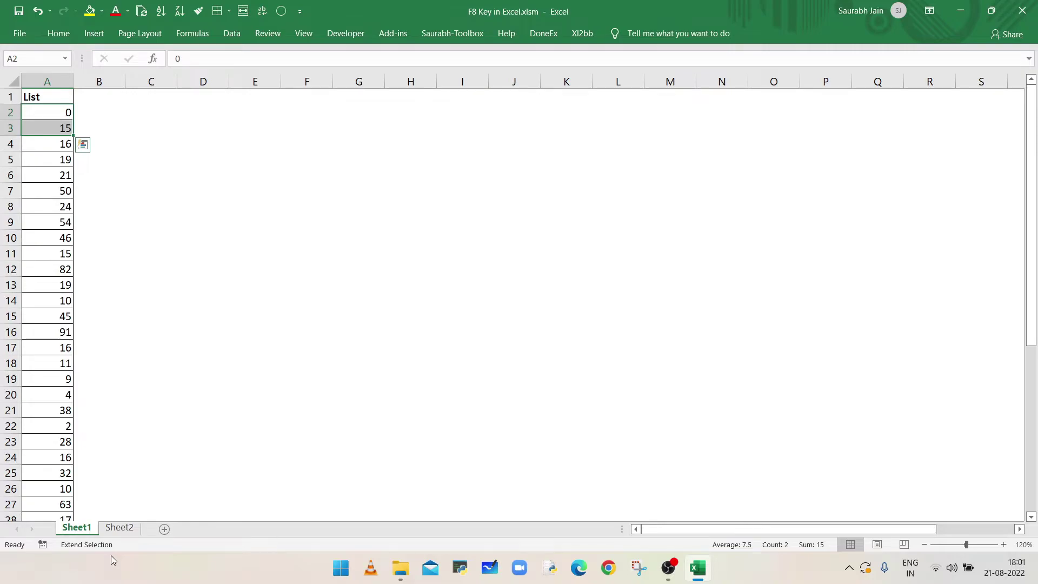
key("Down")
key("Down")
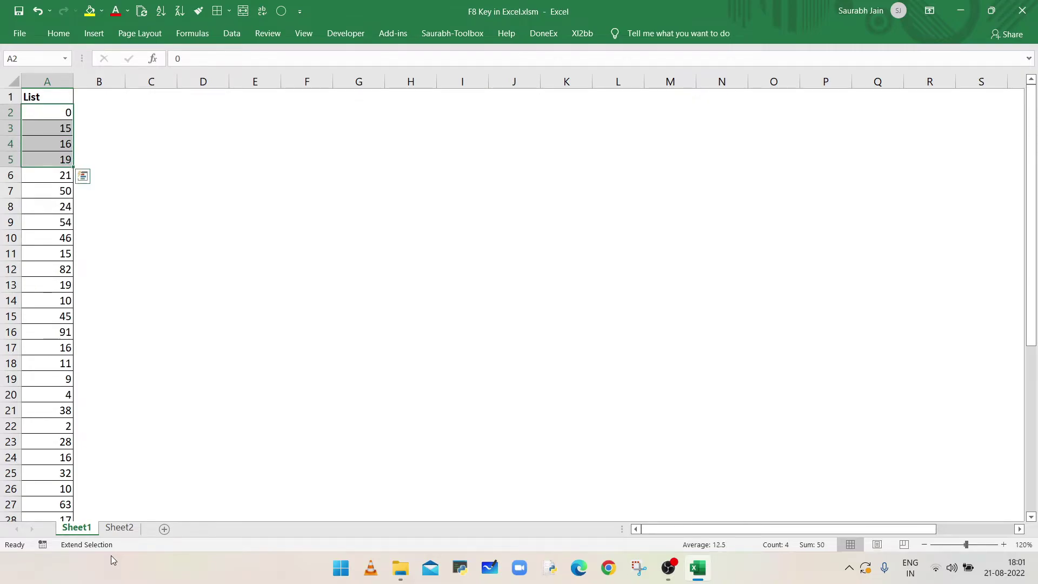
key("Down")
key("Down")
key("Down")
key("Down")
key("Down")
key("Down")
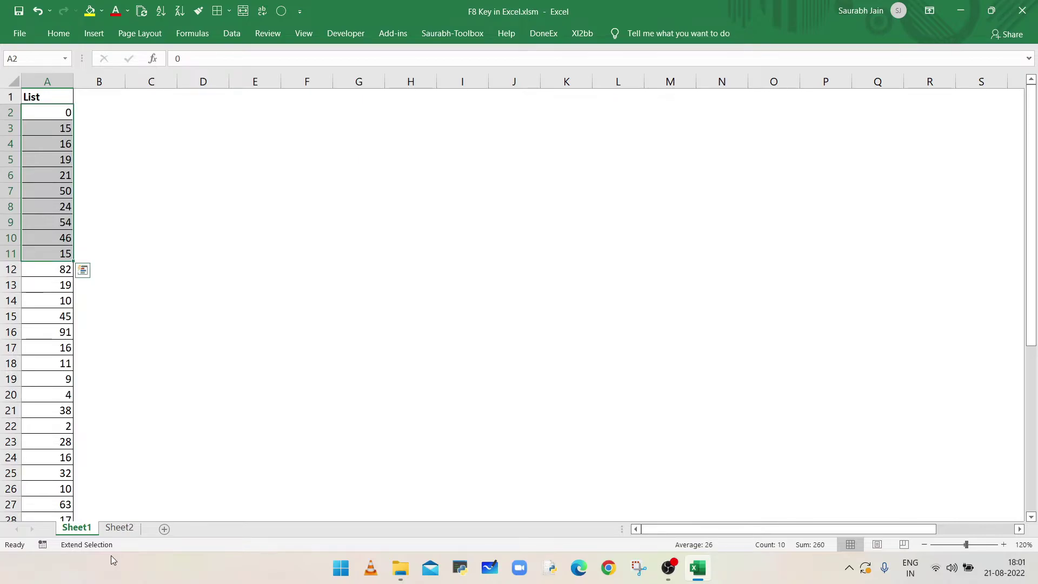
key("ctrl+c")
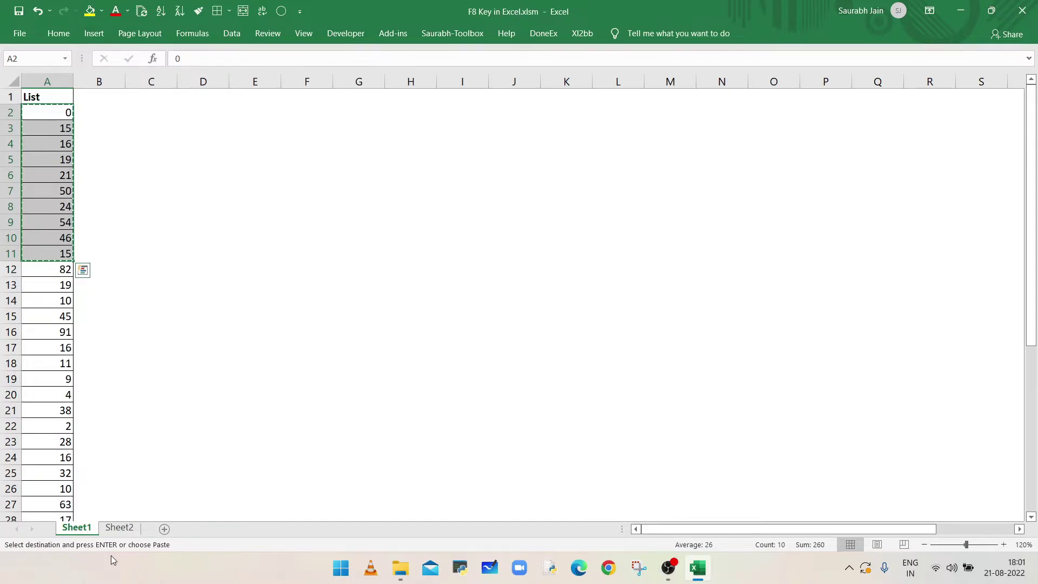
- Paste the copied List values 0 through 15 into D2:D11 and clear copy mode
left_click(210, 113)
key("ctrl+v")
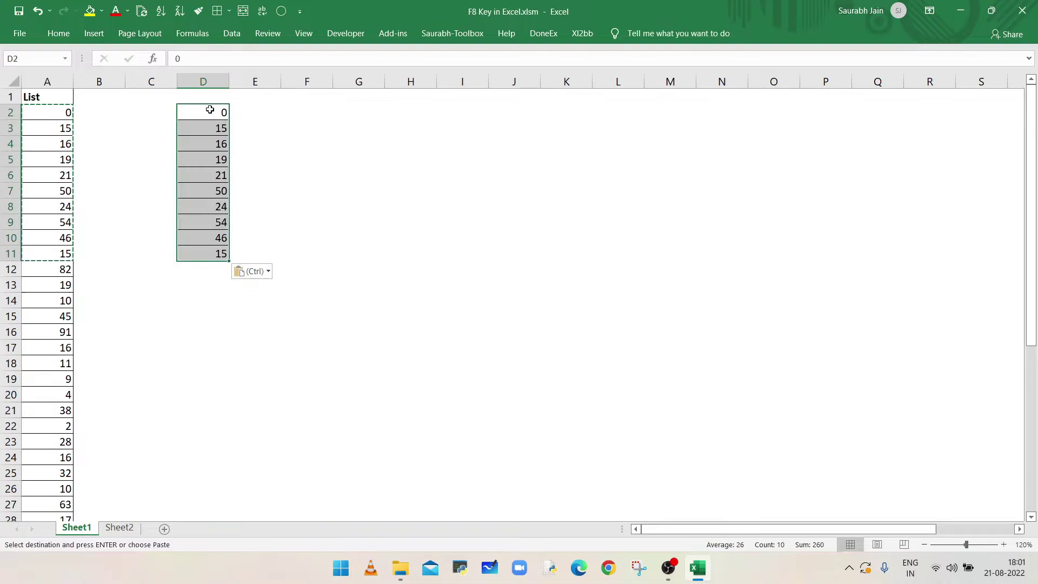
key("Escape")
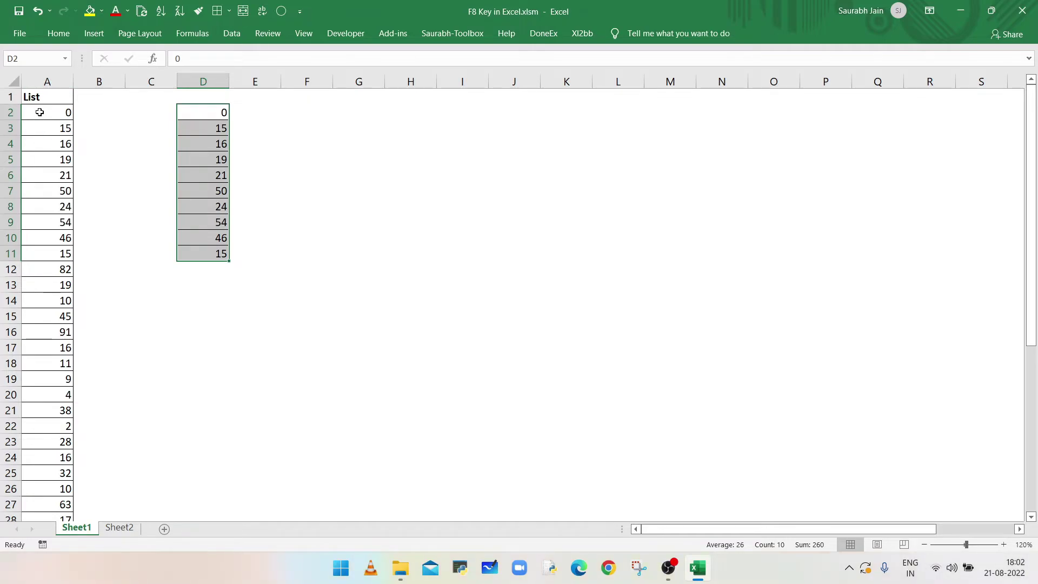
- Build a scattered selection of A2, A7, A13, A18, A21, A24, A26, A9, D5 and D10 using Shift+F8
left_click(38, 112)
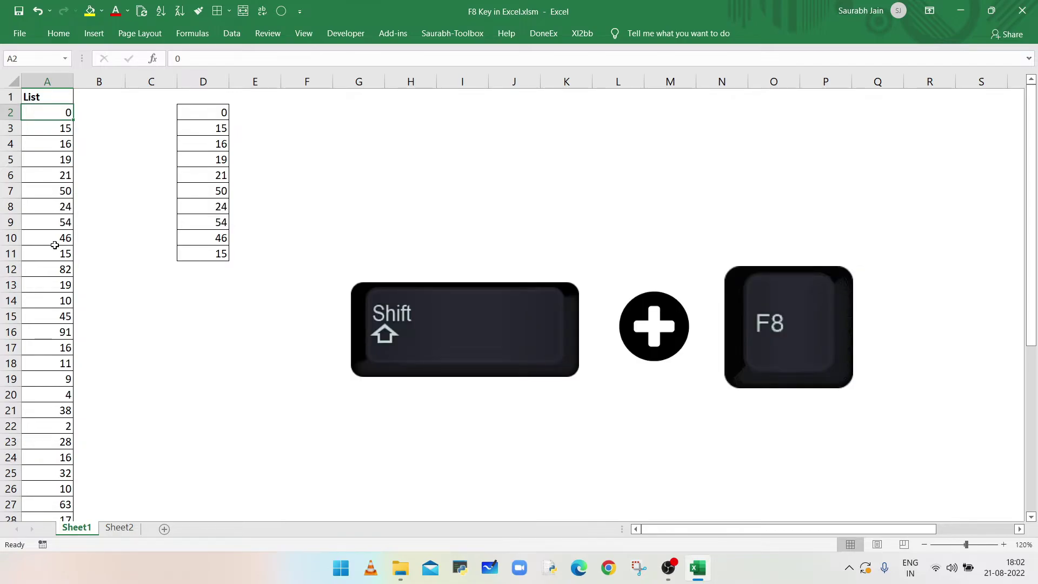
key("shift+F8")
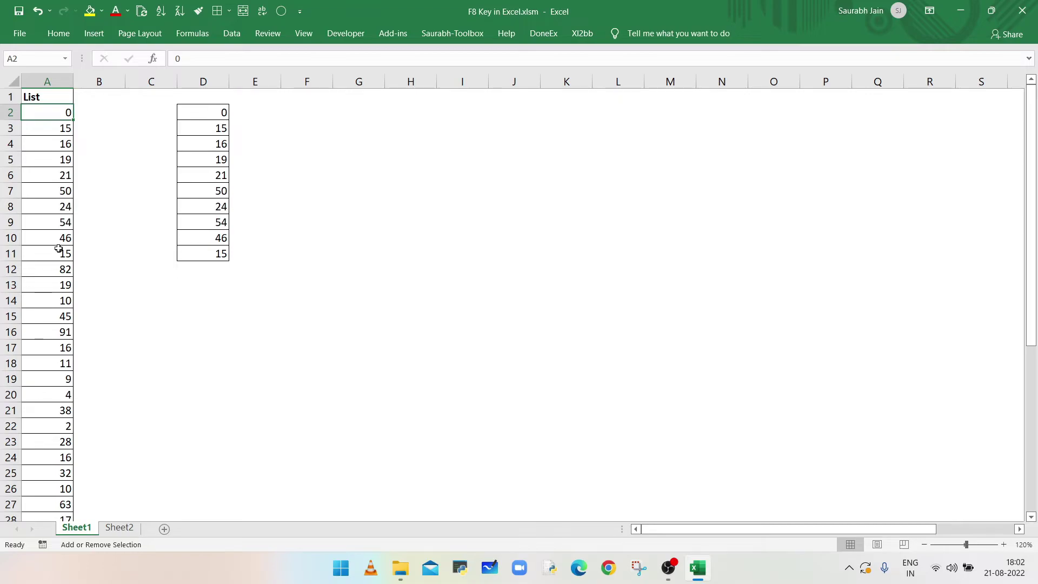
left_click(51, 192)
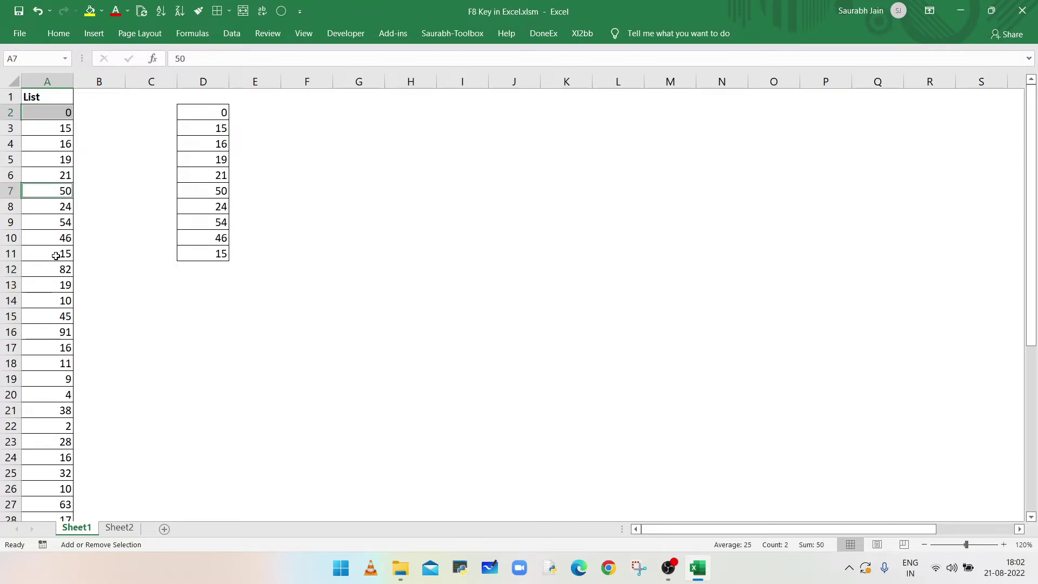
left_click(51, 284)
left_click(50, 364)
left_click(43, 413)
left_click(39, 461)
left_click(44, 488)
left_click(46, 223)
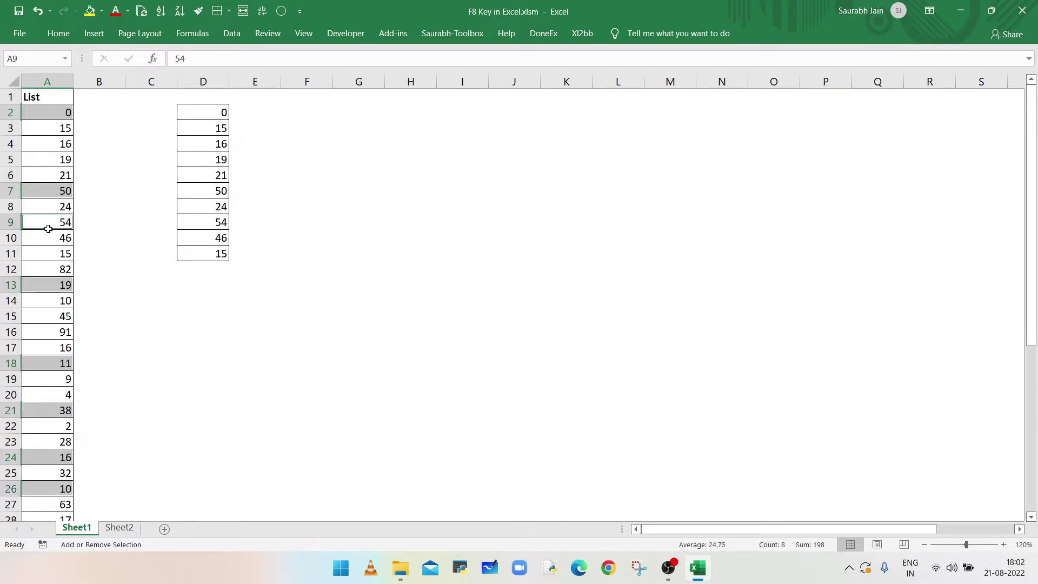
left_click(202, 160)
left_click(202, 237)
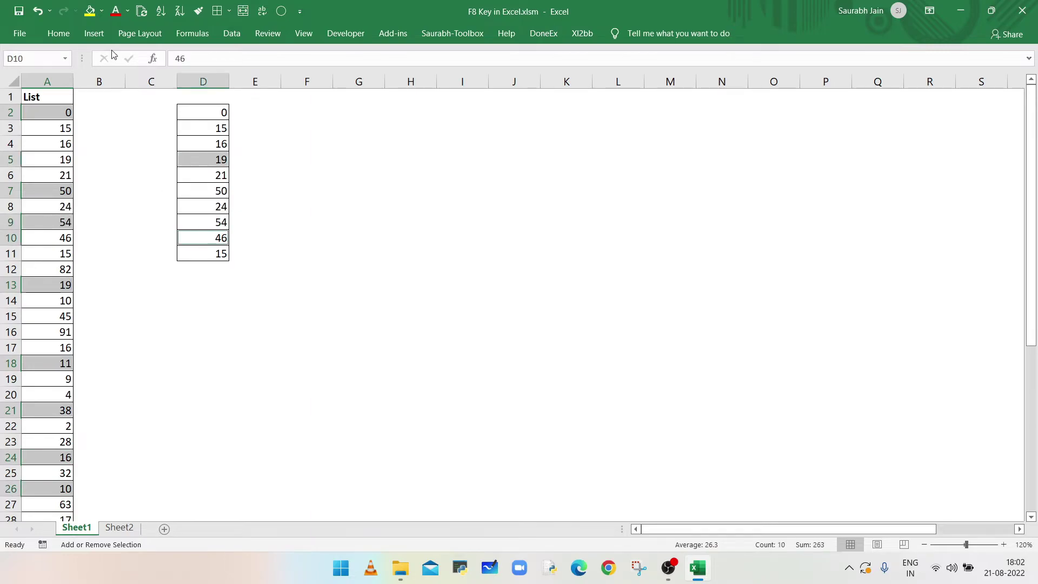
- Fill all the selected cells yellow and deselect to show the result
left_click(90, 12)
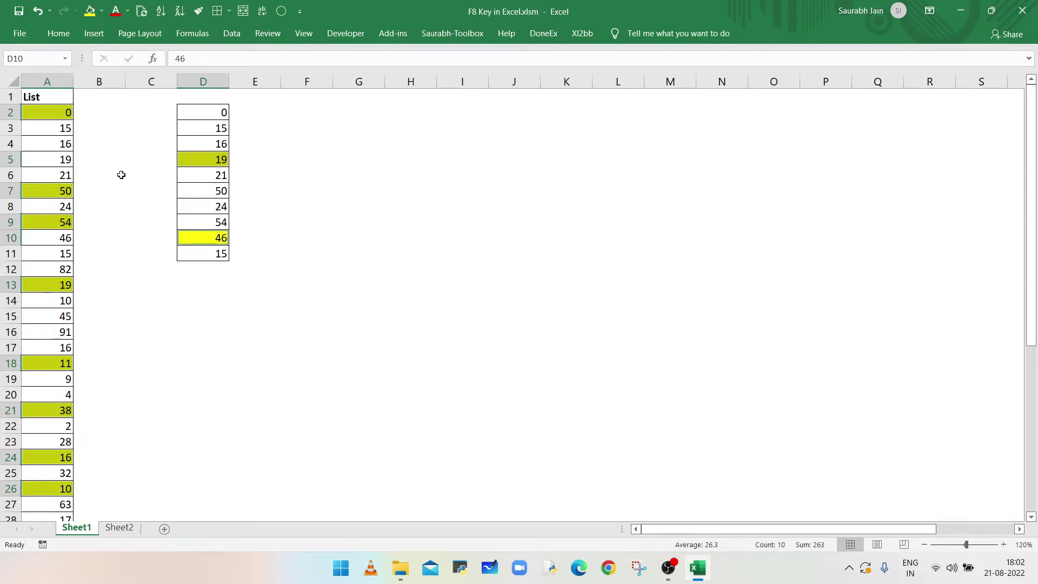
left_click(152, 285)
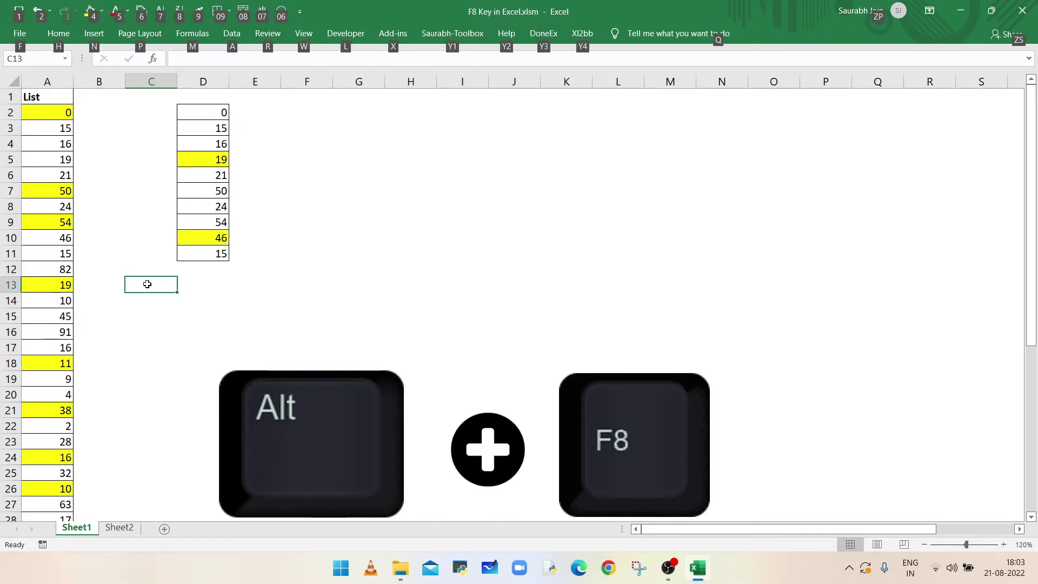
- Bring up the Macro dialog with Alt+F8 and edit Macro1 in the VBA editor
key("alt+F8")
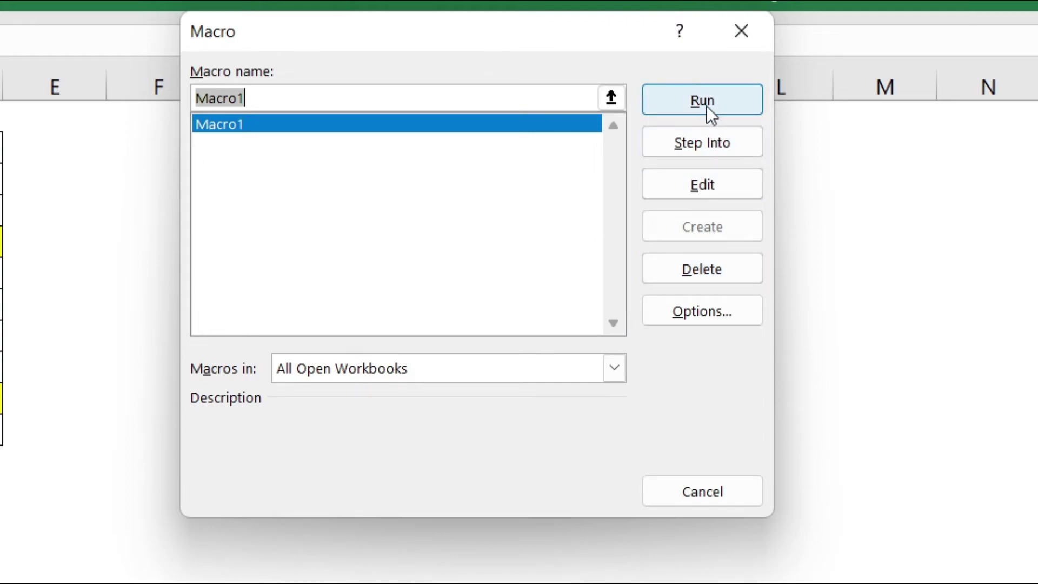
left_click(706, 190)
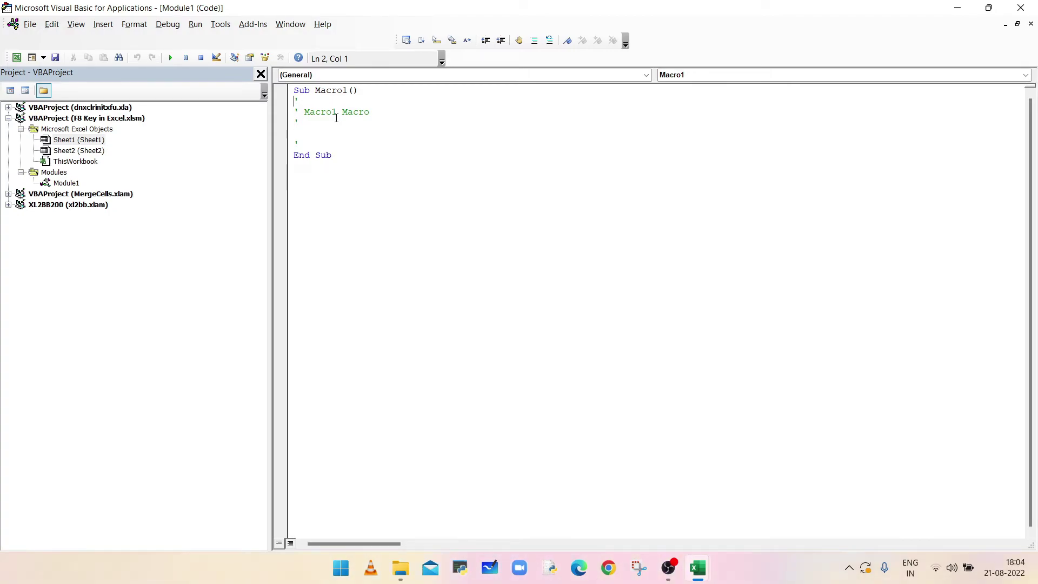
- Leave the VBA editor with Alt+Q and return to the worksheet
key("alt+q")
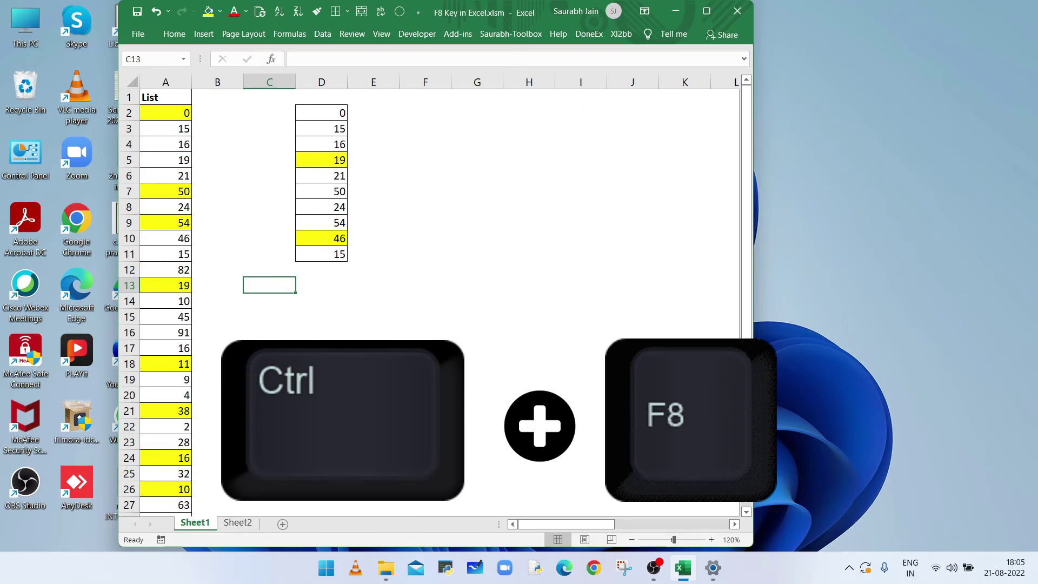
- Enter Ctrl+F8 sizing mode and nudge the window width with the arrow keys
key("ctrl+F8")
key("Right")
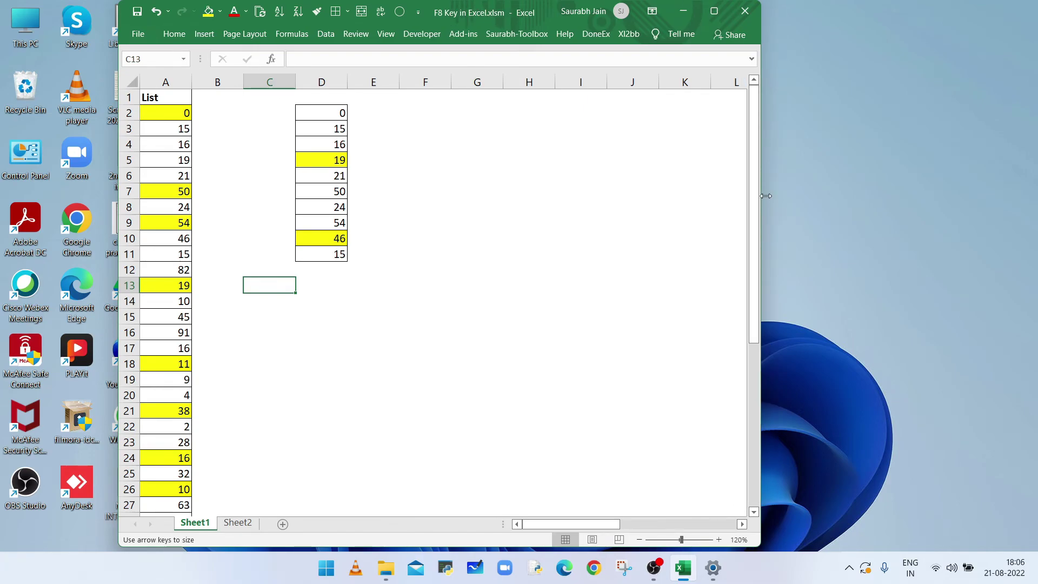
key("Right")
key("Right")
key("Right")
key("Right")
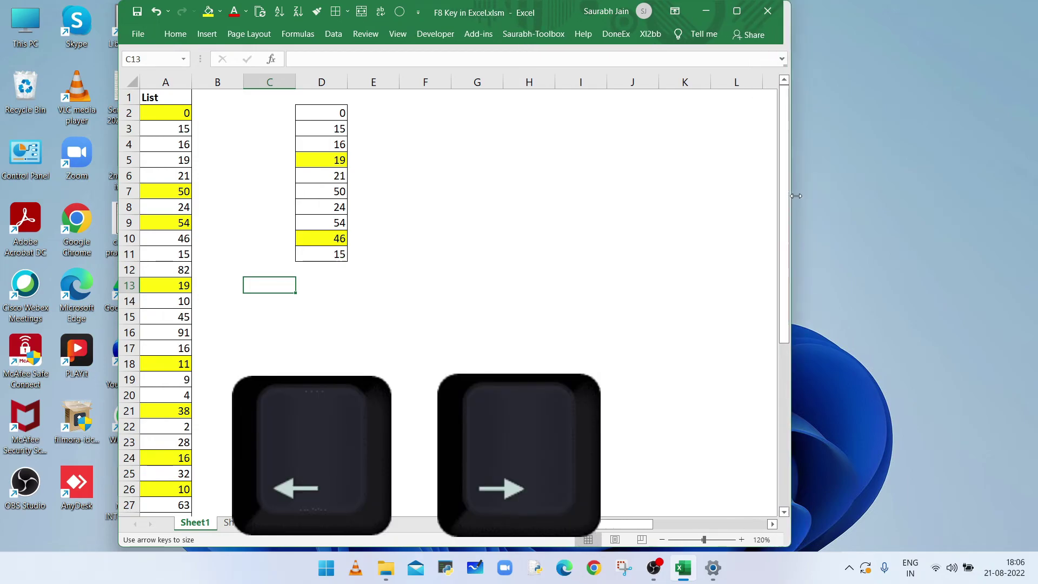
key("Right")
key("Right")
key("Right")
key("Left")
key("Left")
key("Left")
key("Right")
key("Right")
key("Right")
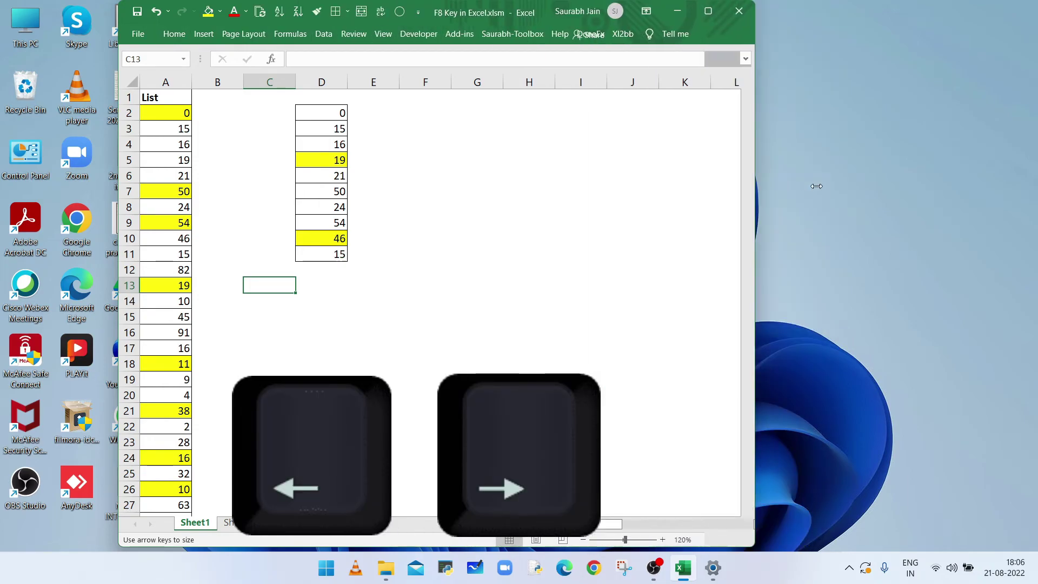
key("Right")
key("Right")
key("Right")
key("Left")
key("Left")
key("Left")
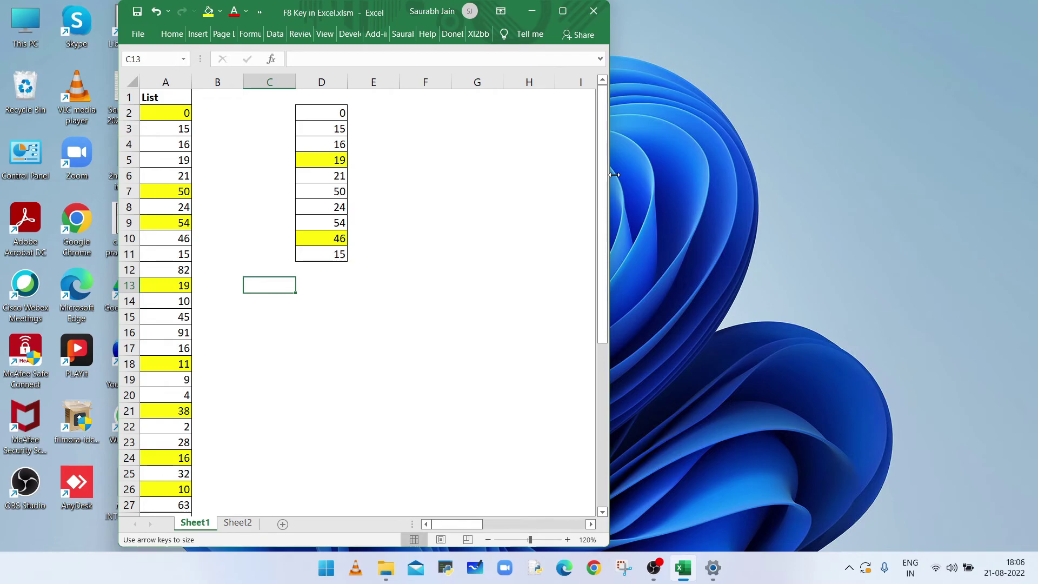
- Drag the window's right edge wider to show columns A to O and finish resizing
left_click_drag(614, 174, 912, 187)
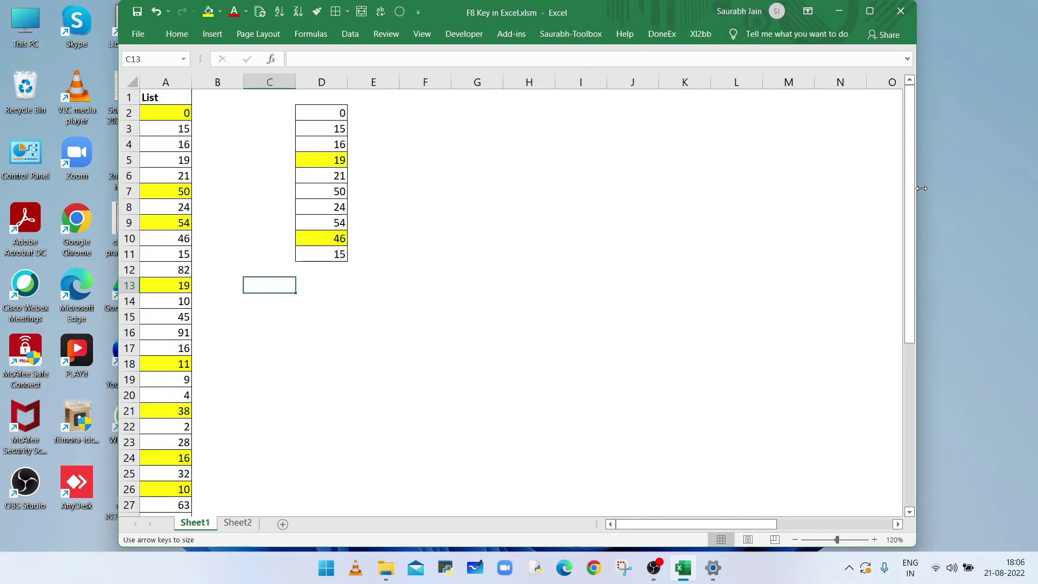
left_click(922, 189)
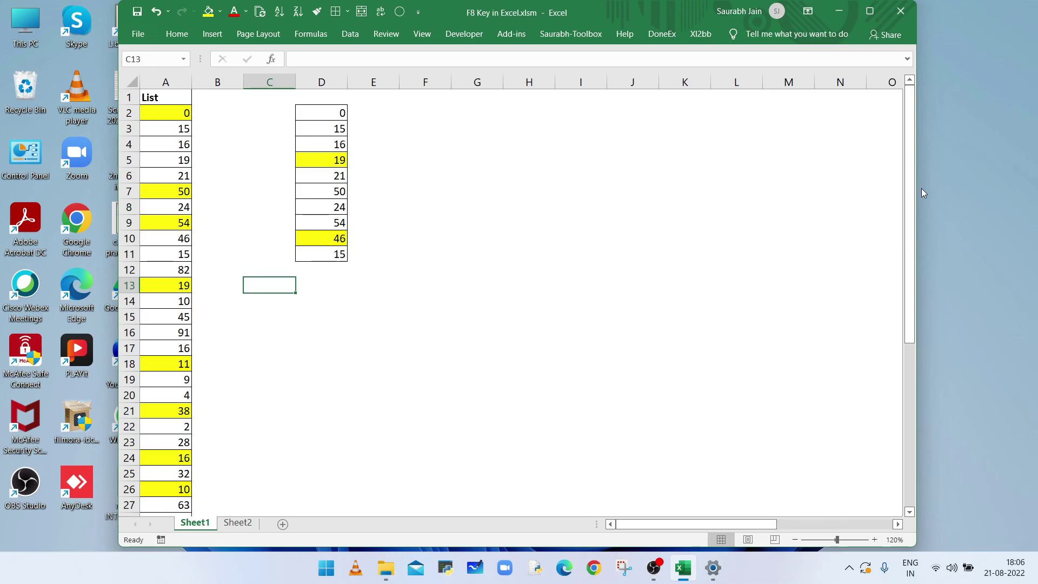